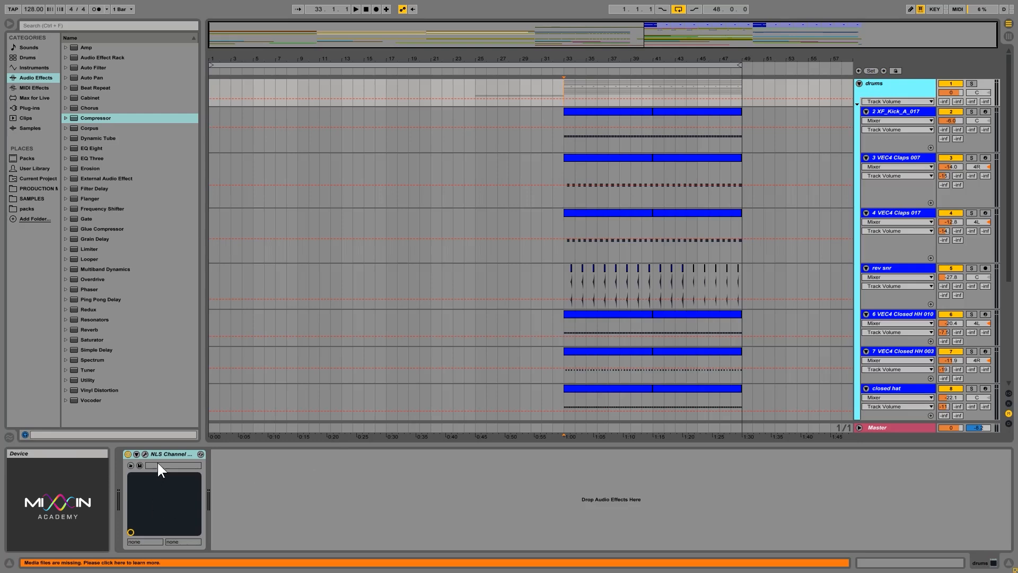
View the NLS Channel plugin on the drums group, close its window, and fold the drums group
click(144, 454)
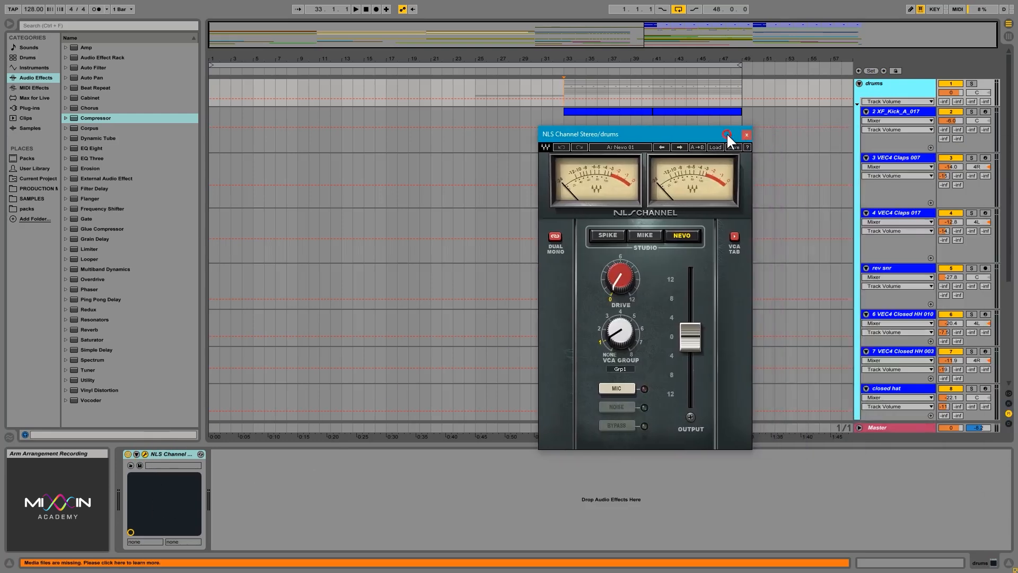
click(746, 134)
click(859, 83)
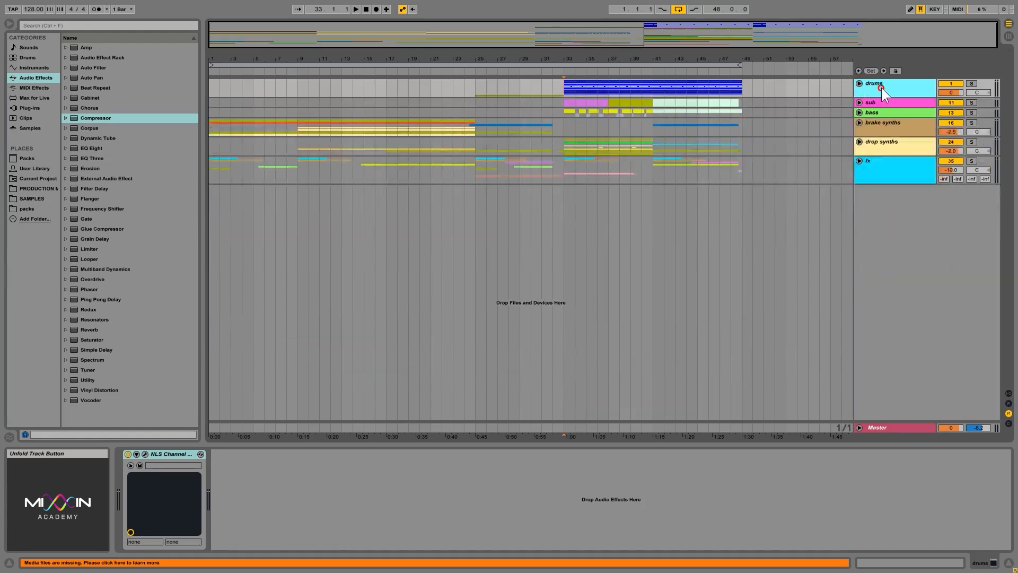
click(885, 87)
Unfold the fx group and delete its three empty audio tracks, 45 to 47
click(889, 169)
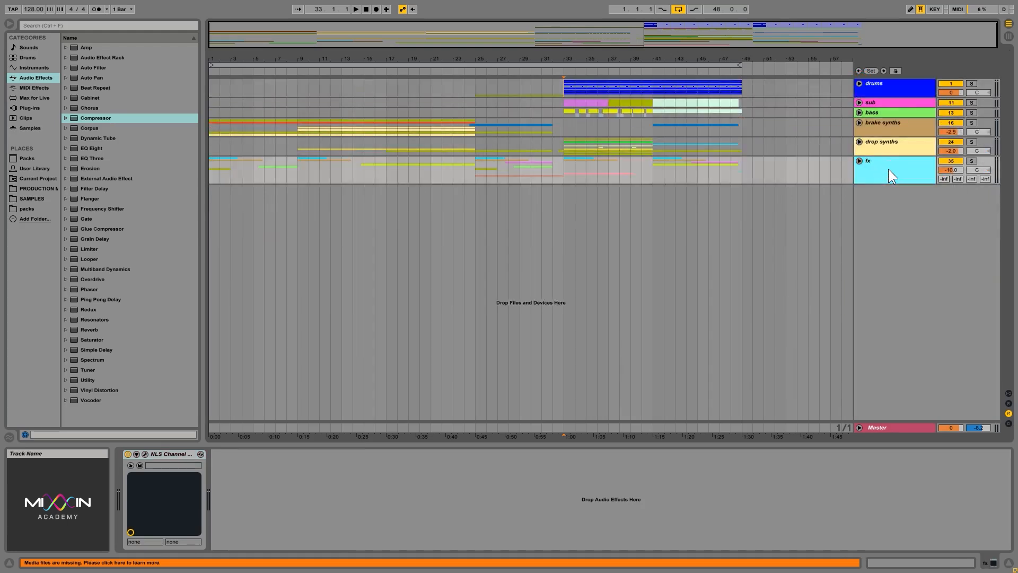
click(860, 161)
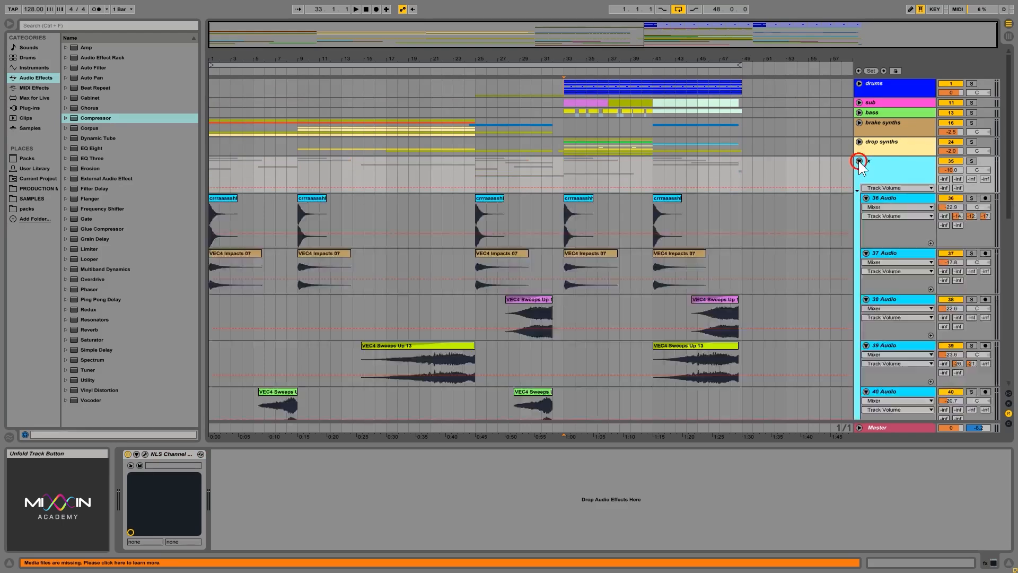
scroll(750, 221, down, 2)
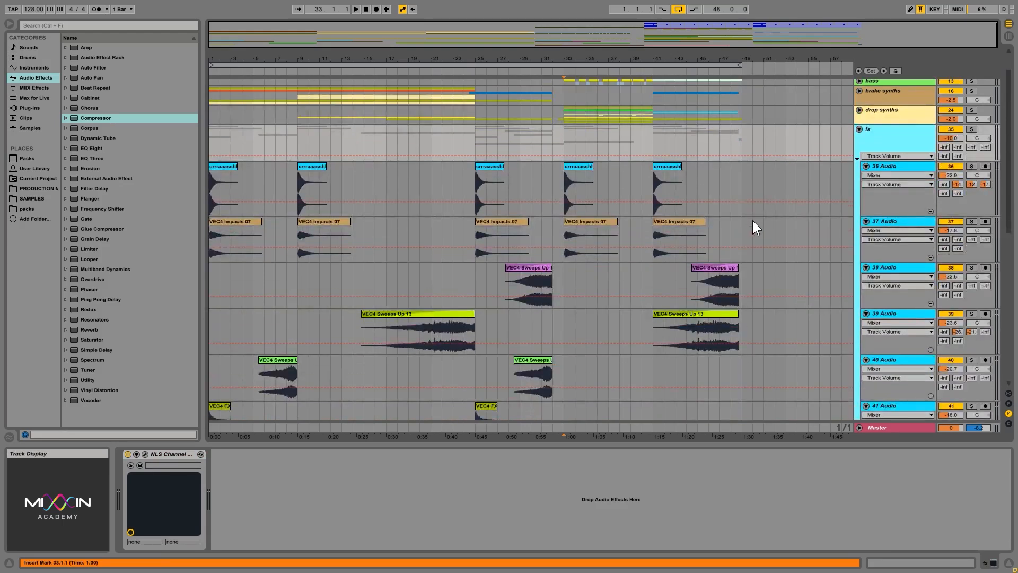
scroll(752, 219, down, 5)
scroll(757, 214, down, 5)
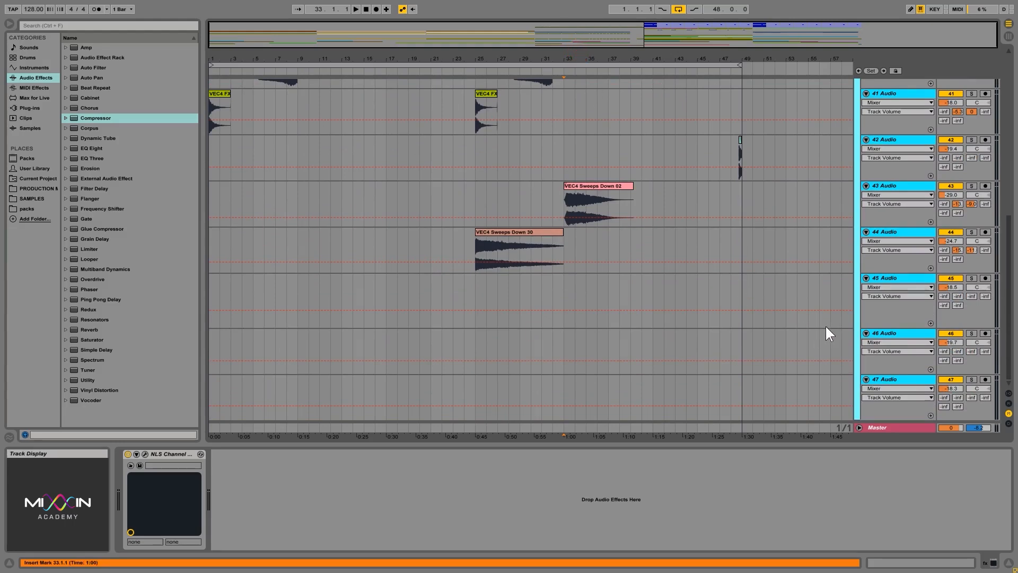
click(908, 379)
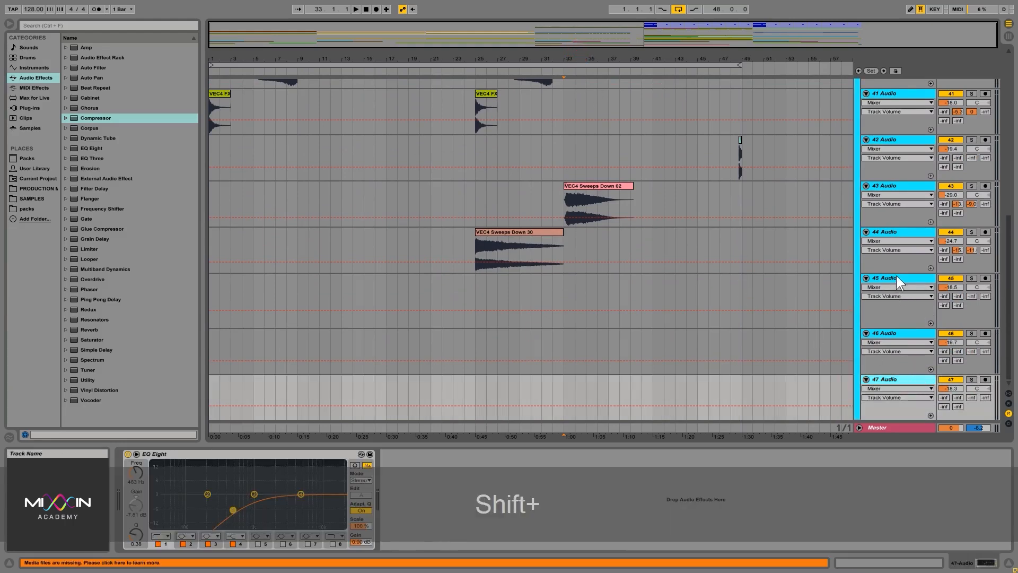
click(915, 276)
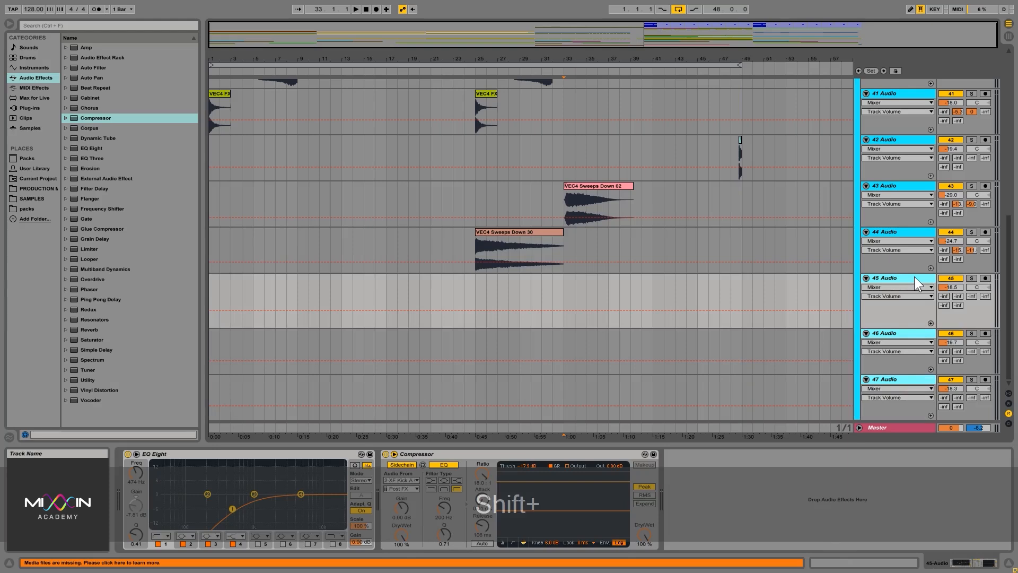
key(Delete)
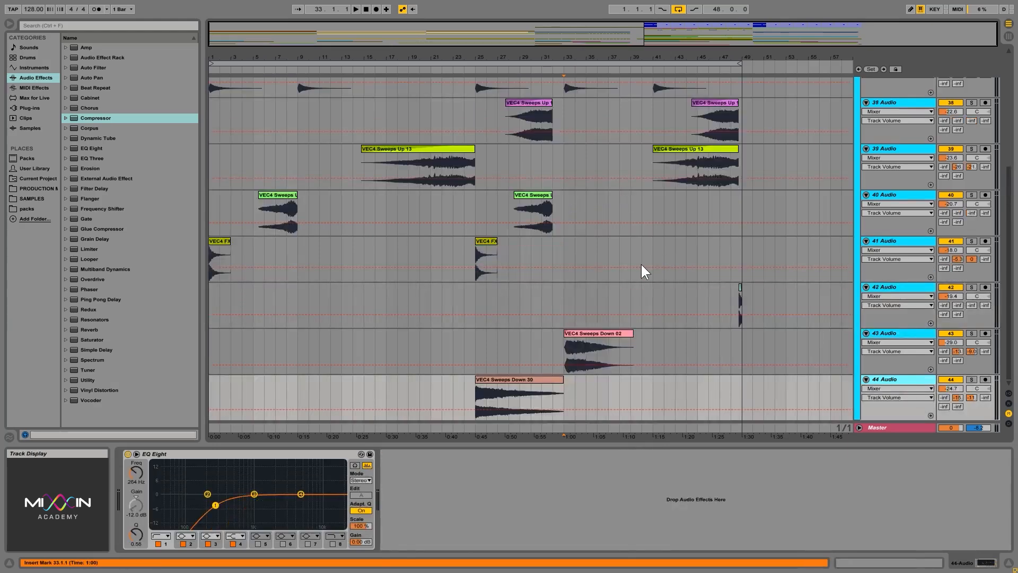
Review the remaining tracks inside the fx group and fold the group
scroll(659, 285, up, 10)
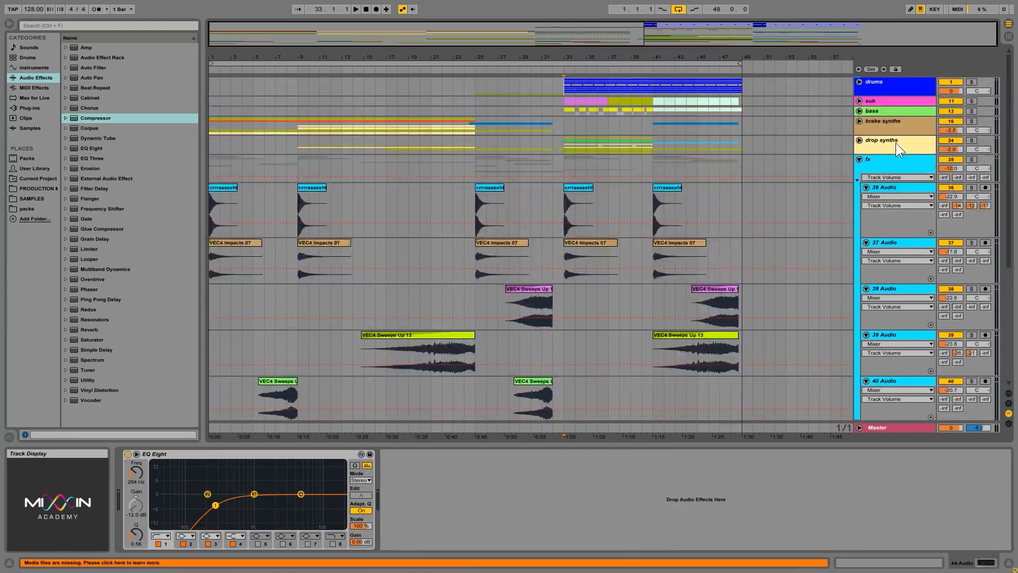
click(895, 154)
scroll(556, 232, down, 7)
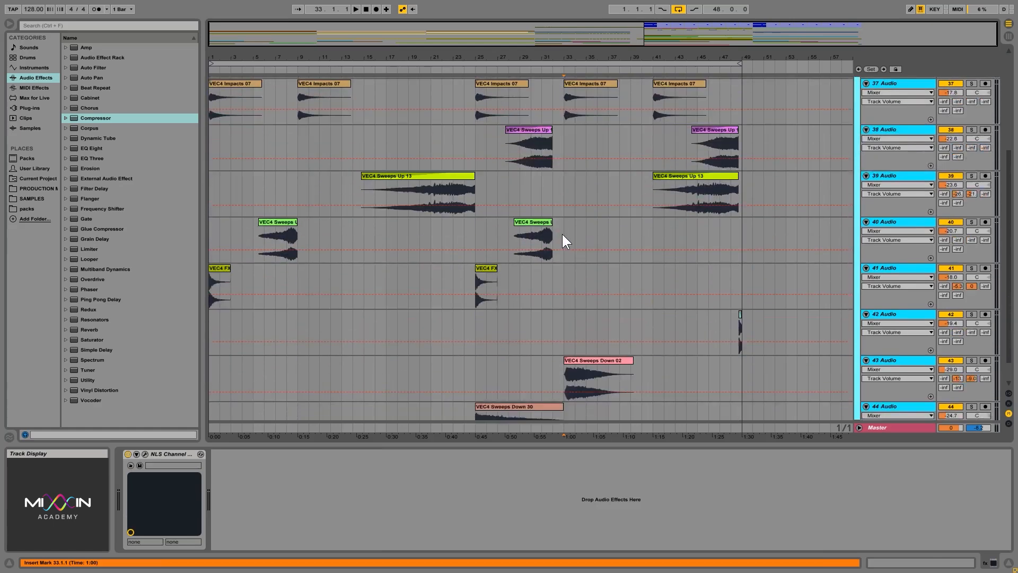
scroll(632, 255, up, 7)
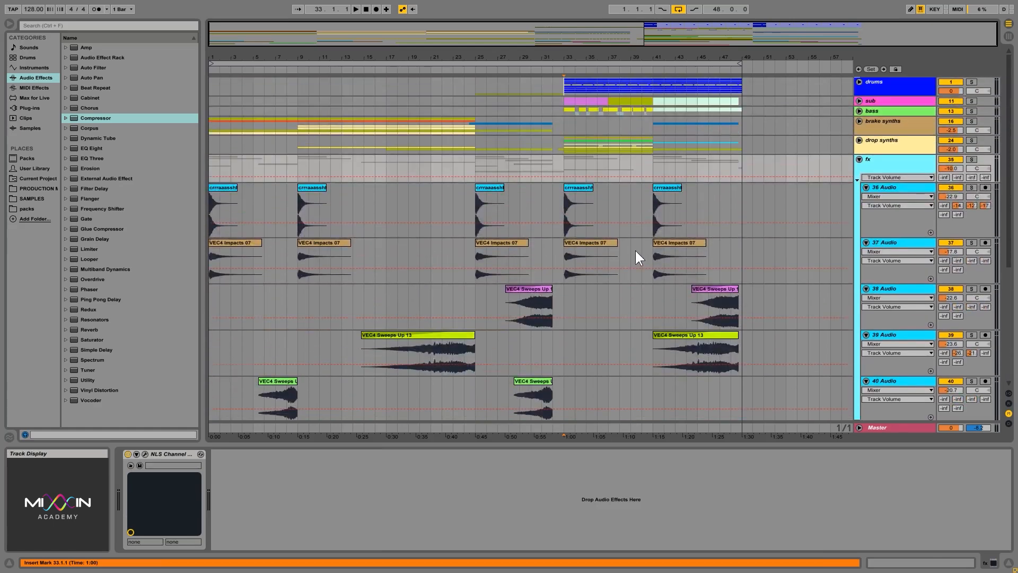
click(859, 159)
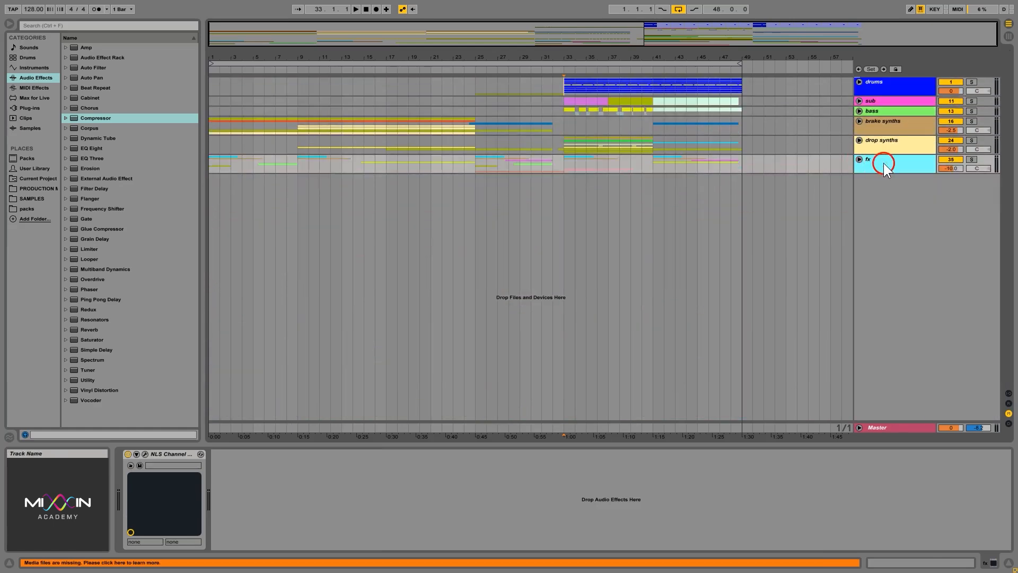
Mute the fx group and reactivate it
click(948, 159)
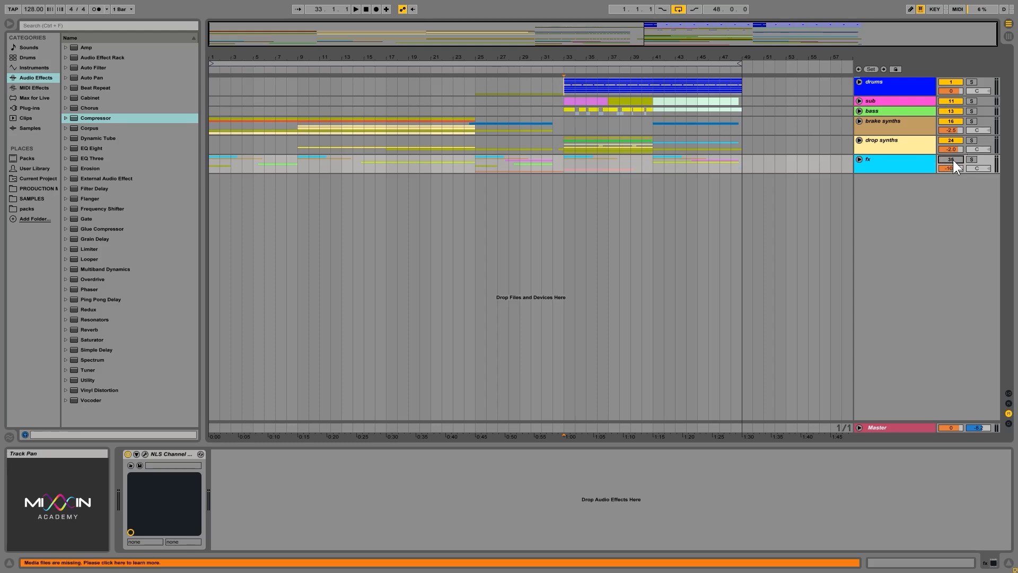
click(949, 159)
click(902, 166)
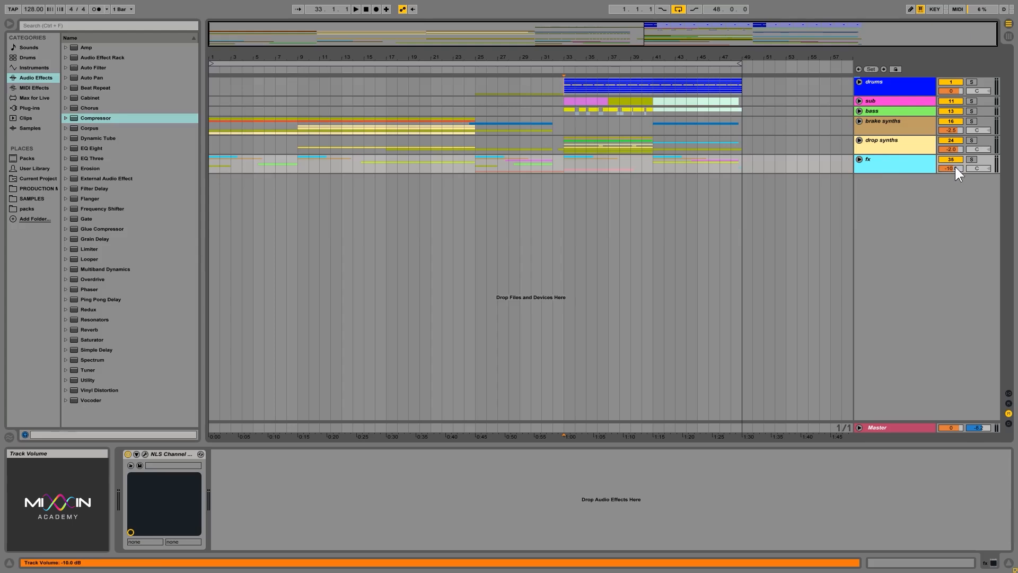
Duplicate the fx group's section from bar 33 to bar 49 directly after itself
click(886, 161)
drag(740, 167, 211, 162)
drag(570, 169, 741, 165)
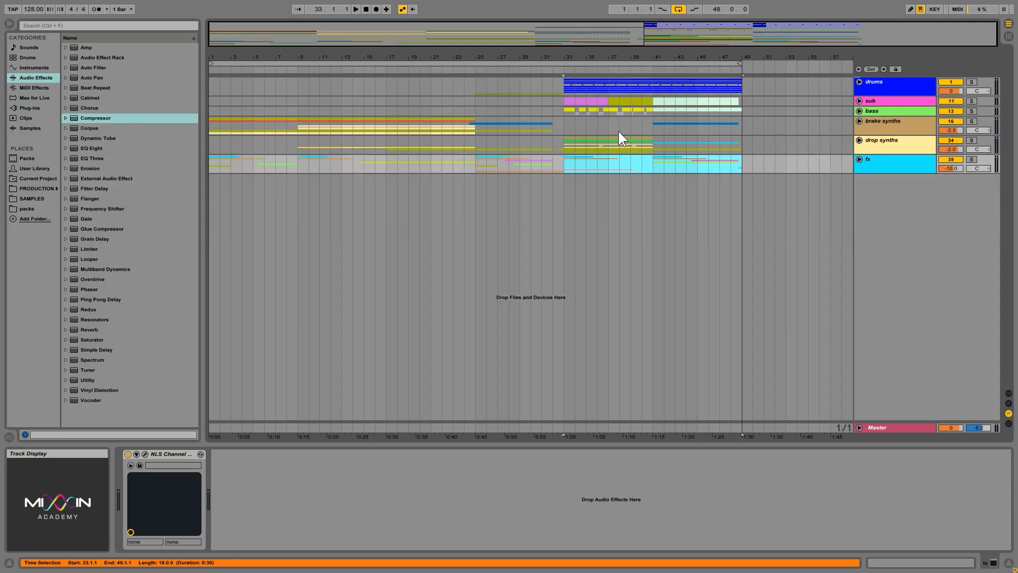
key(ctrl+d)
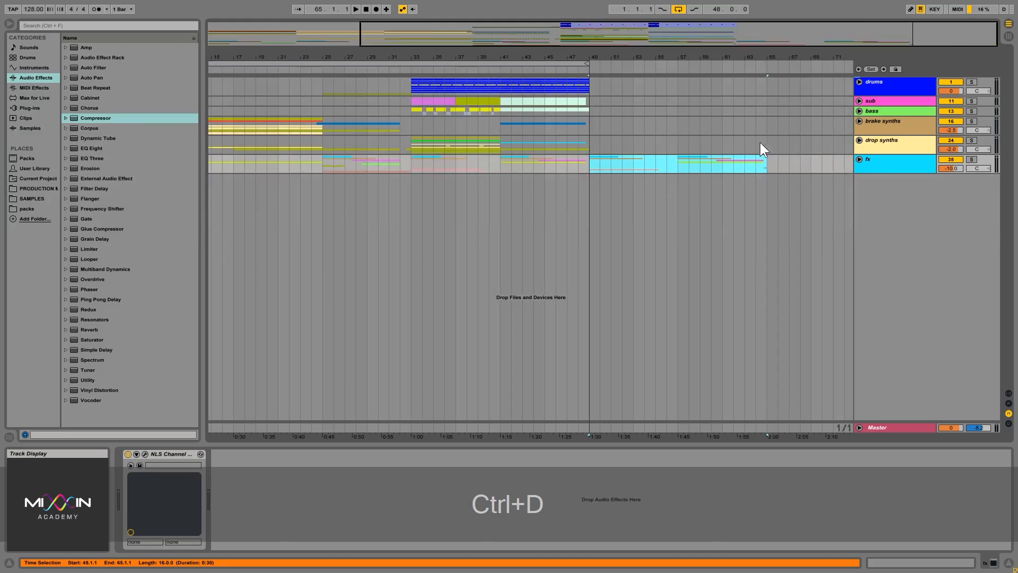
Unfold the fx group and examine the duplicated clips on each of its tracks
click(859, 159)
scroll(656, 223, down, 5)
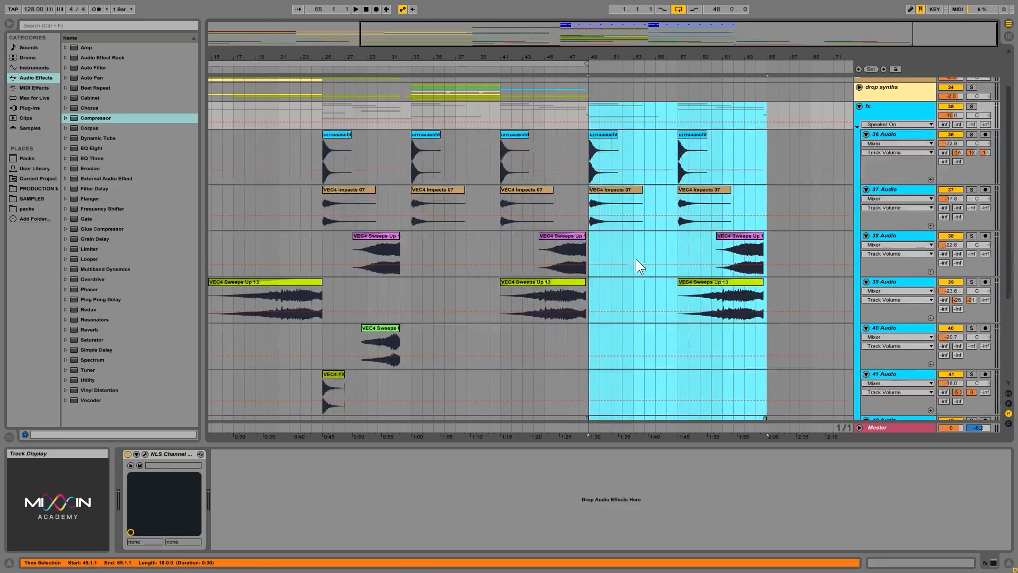
scroll(693, 166, up, 3)
scroll(684, 297, down, 4)
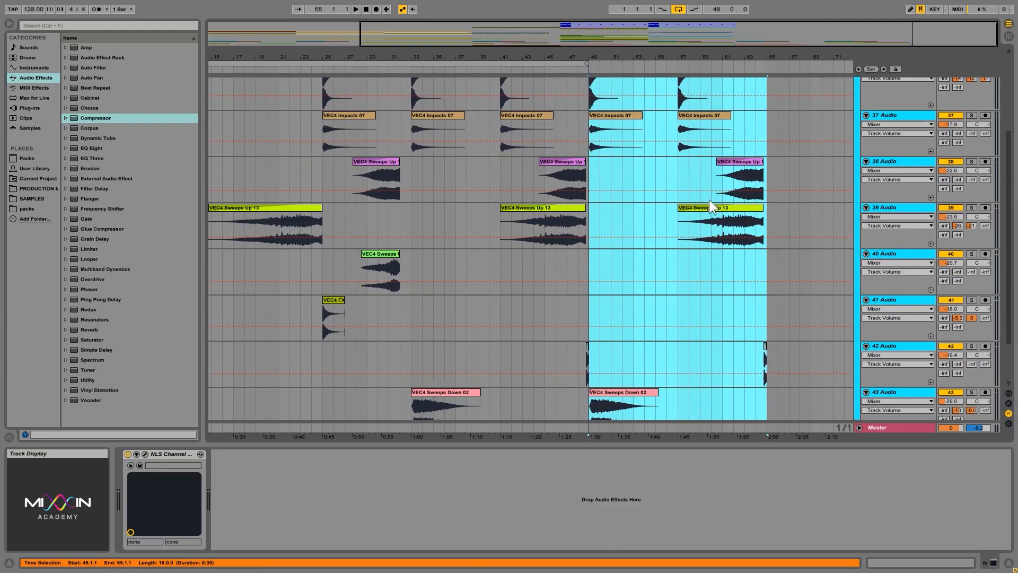
scroll(696, 233, down, 2)
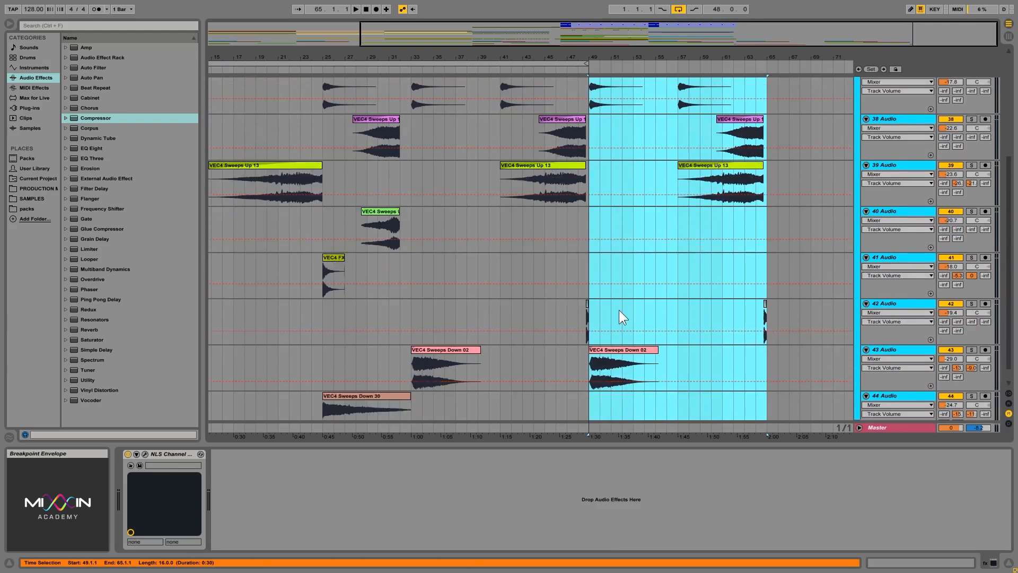
scroll(655, 199, up, 8)
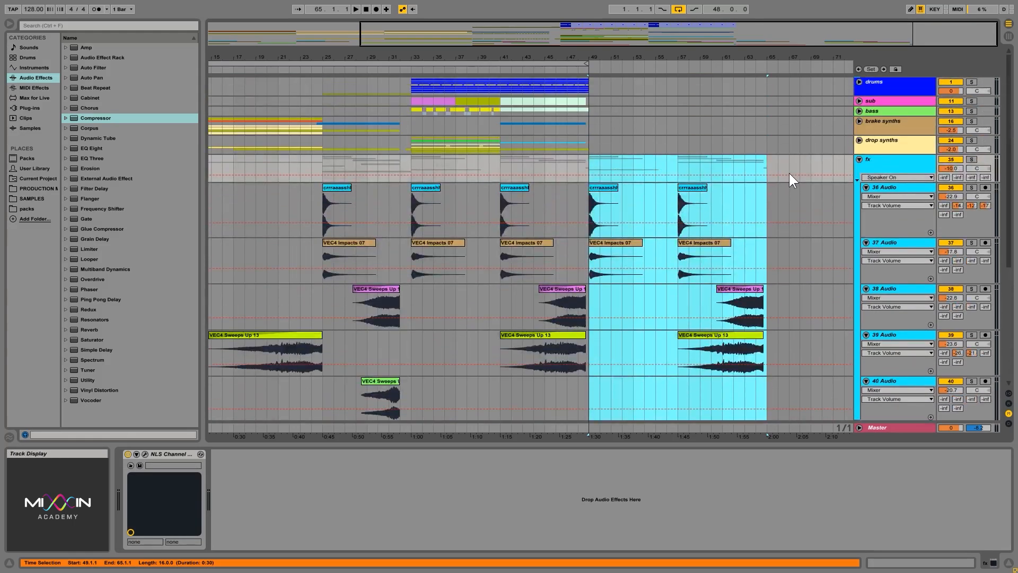
Undo the duplication of the fx section and fold the fx group
key(ctrl+z)
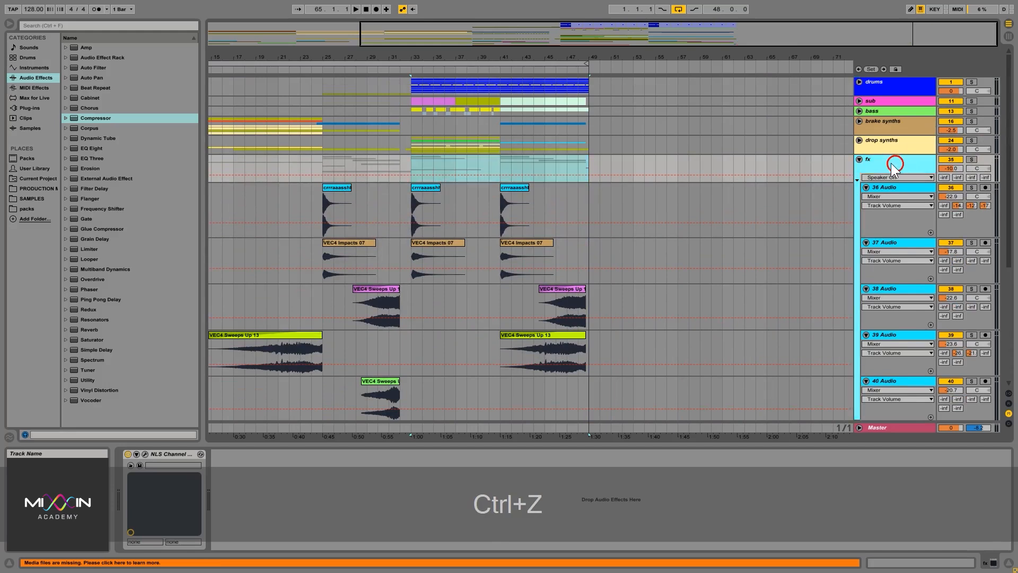
click(612, 165)
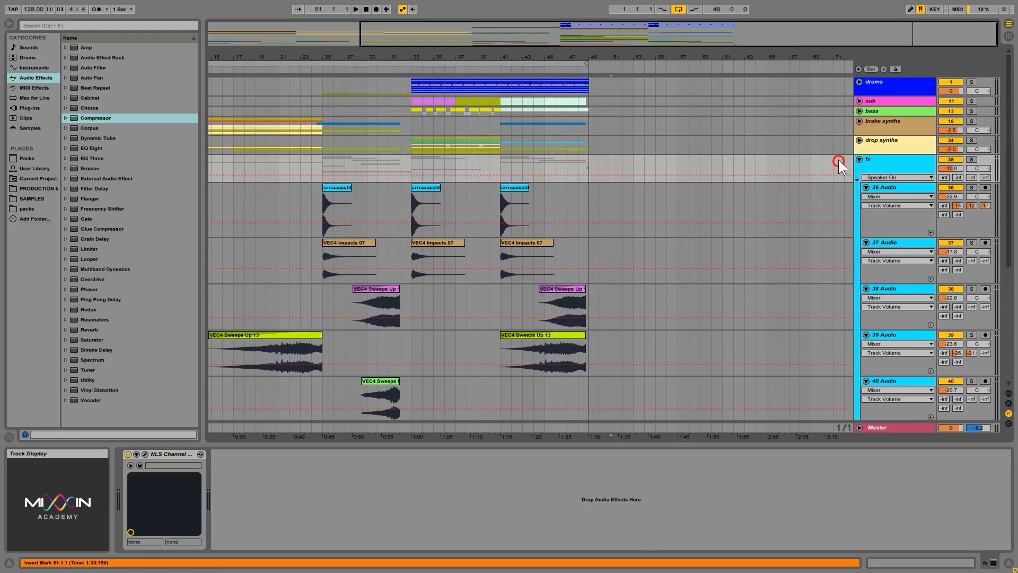
click(860, 159)
Examine the device chains of the drop synths, fx, brake synths, bass, sub and drums groups one by one
click(882, 148)
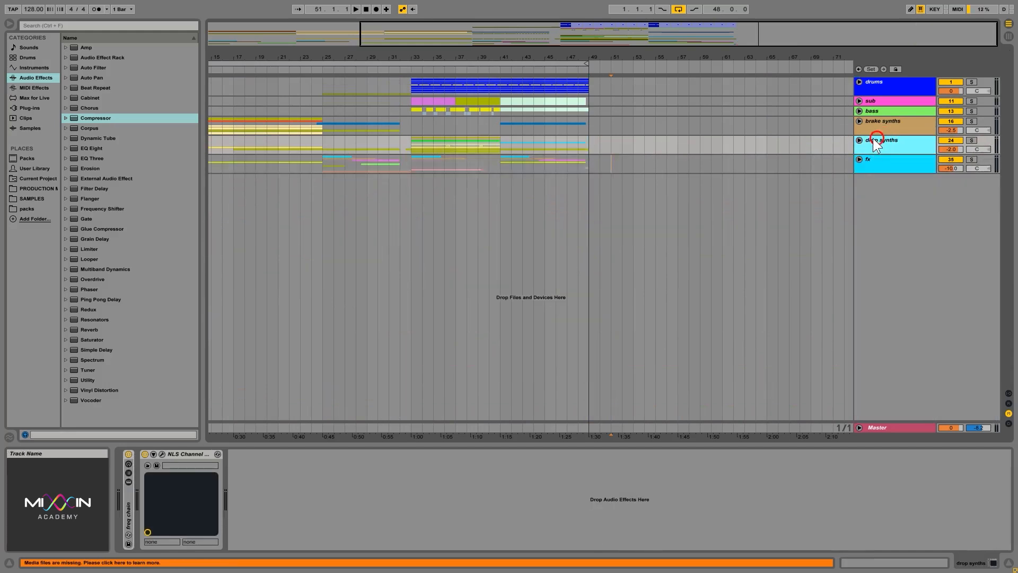
click(887, 140)
click(883, 161)
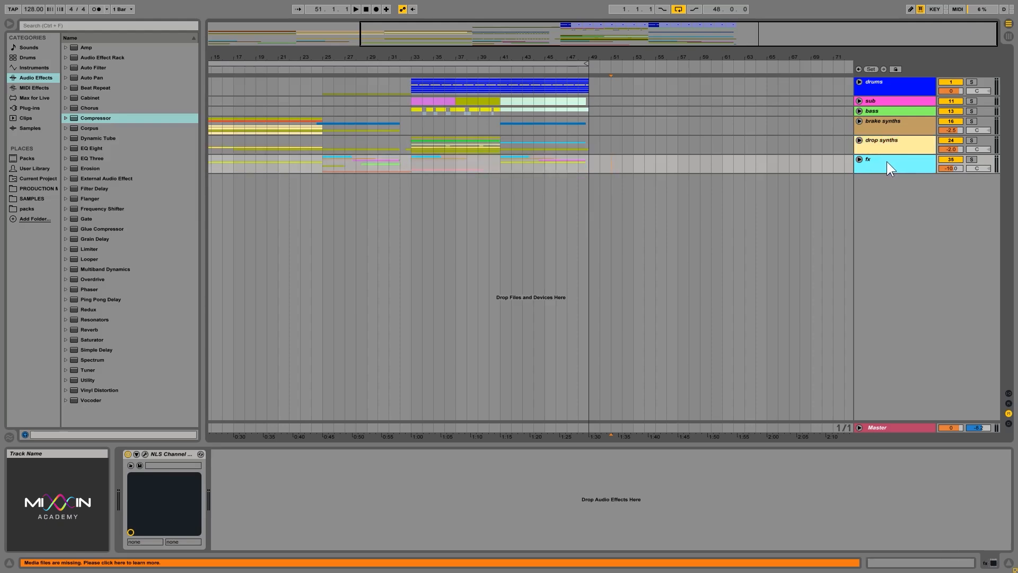
click(888, 139)
click(890, 122)
click(892, 110)
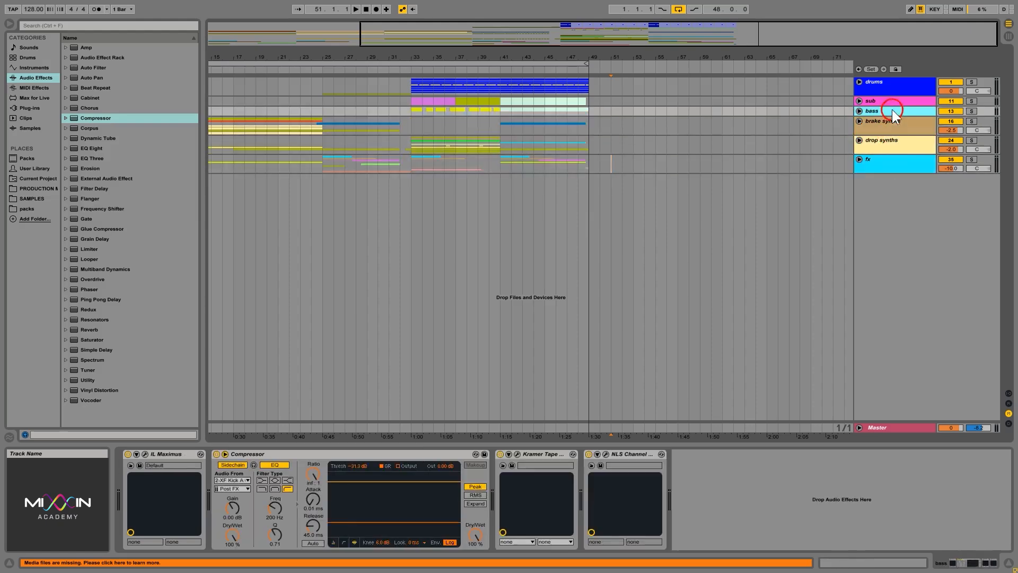
click(893, 101)
click(893, 83)
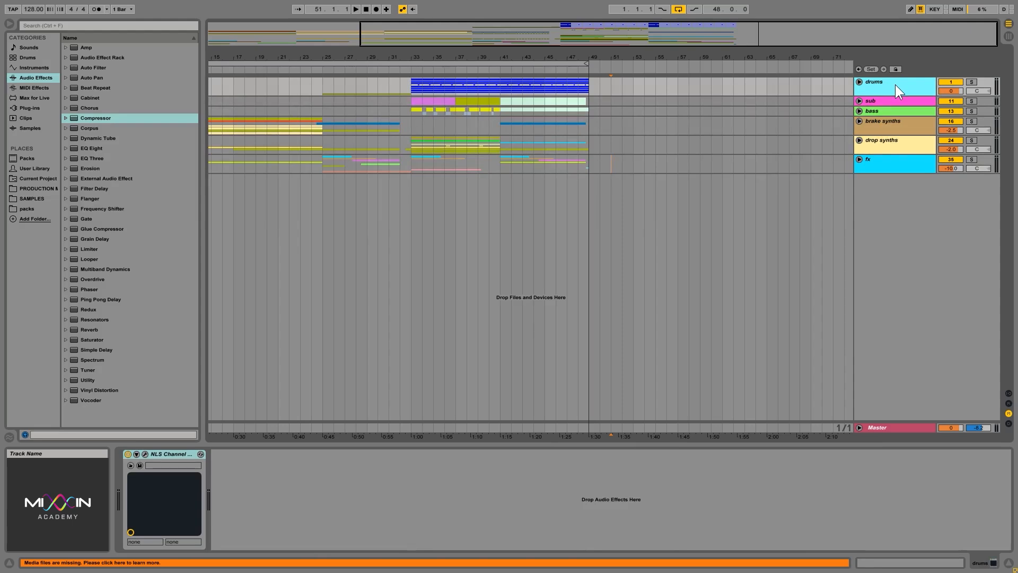
click(887, 159)
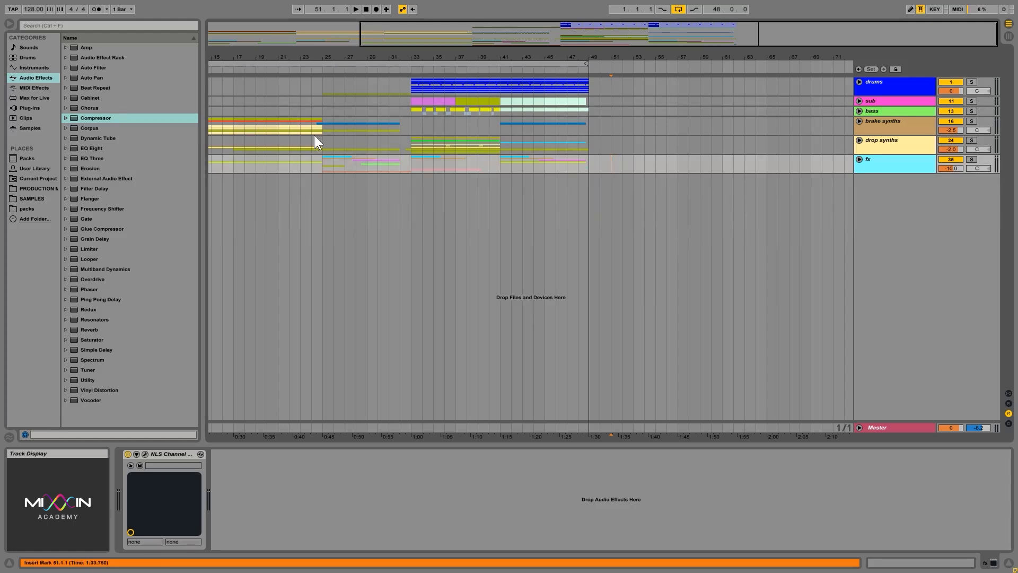
Place the insert marker at bar 33 and unfold all the track groups
click(415, 144)
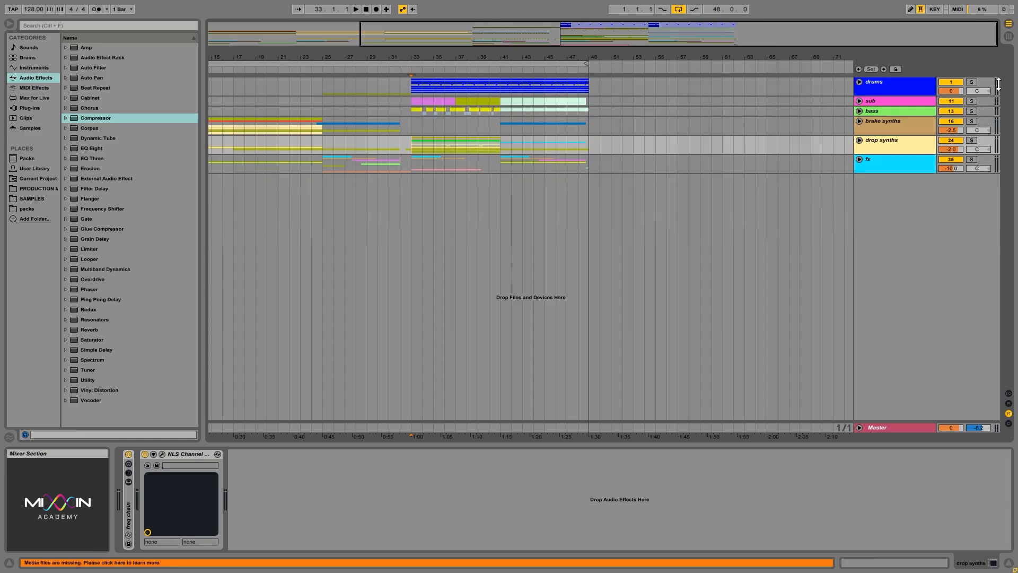
click(859, 158)
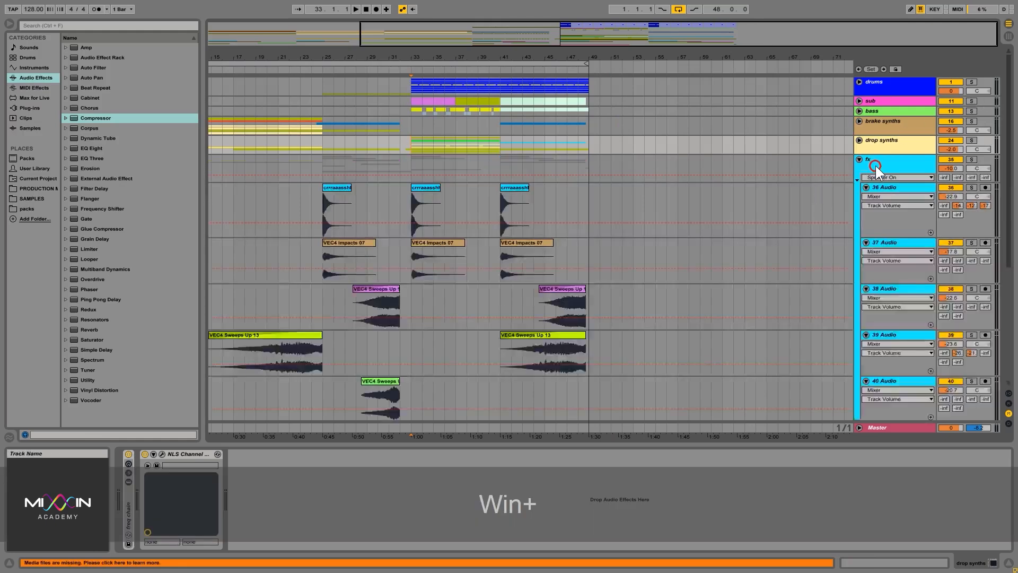
alt+click(859, 139)
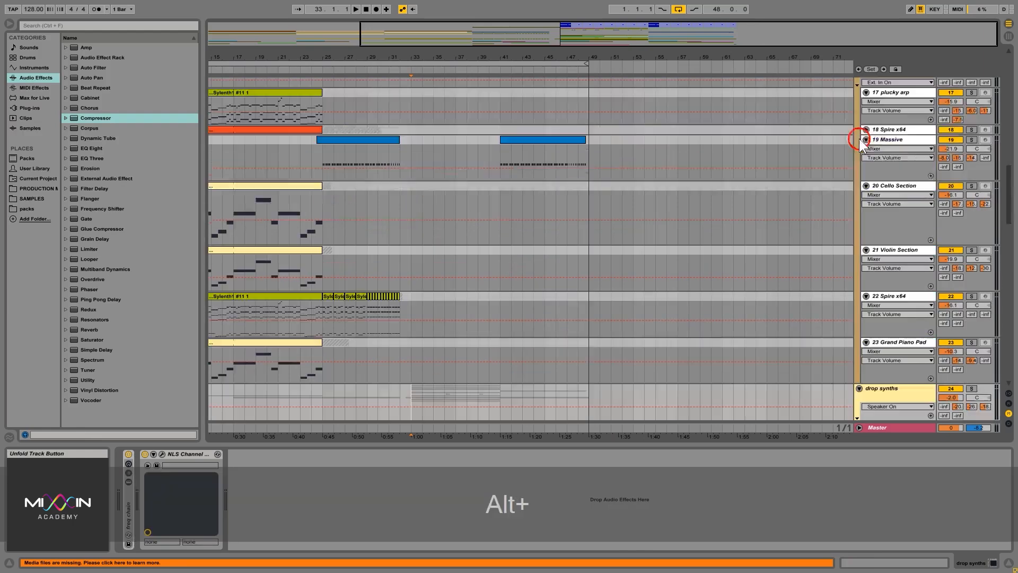
Solo the sub track inside the sub group and release the solo
scroll(740, 256, up, 10)
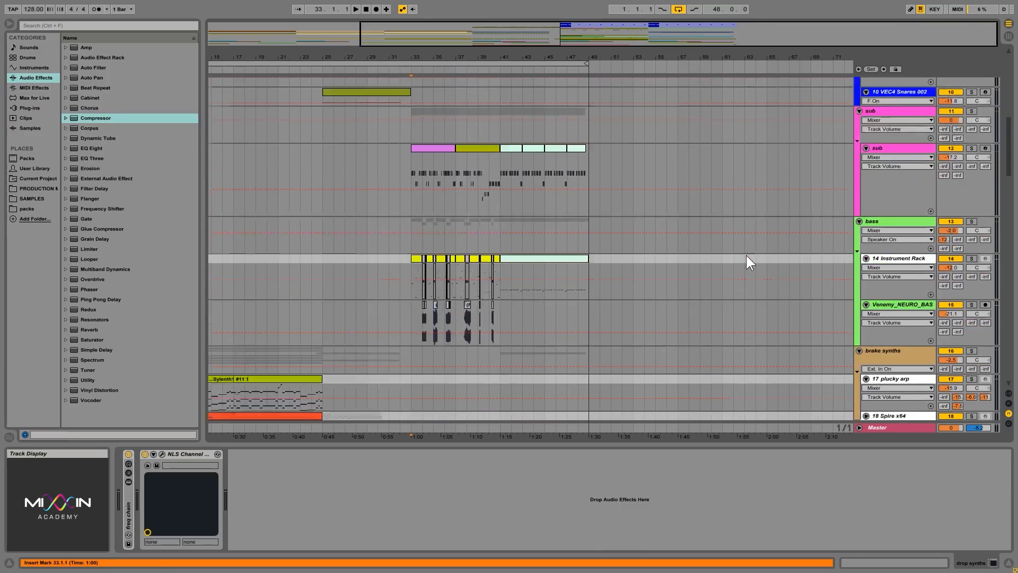
scroll(748, 254, up, 5)
scroll(747, 256, down, 3)
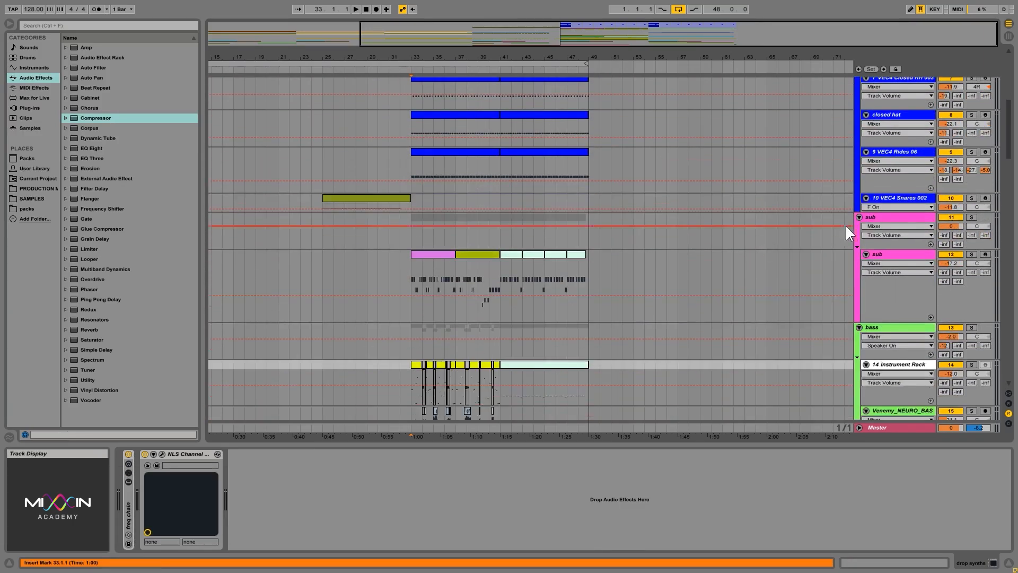
click(971, 255)
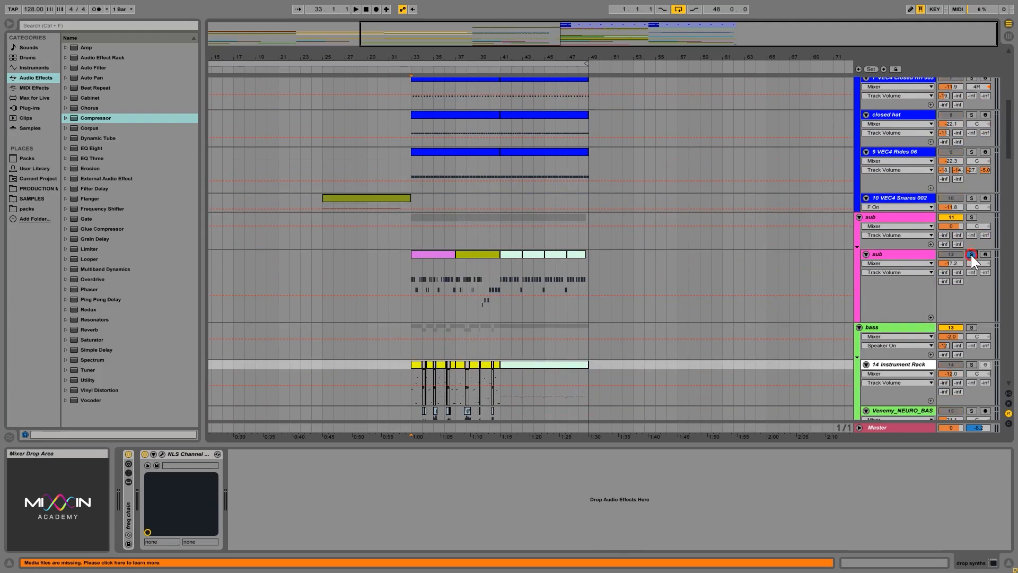
scroll(823, 277, down, 10)
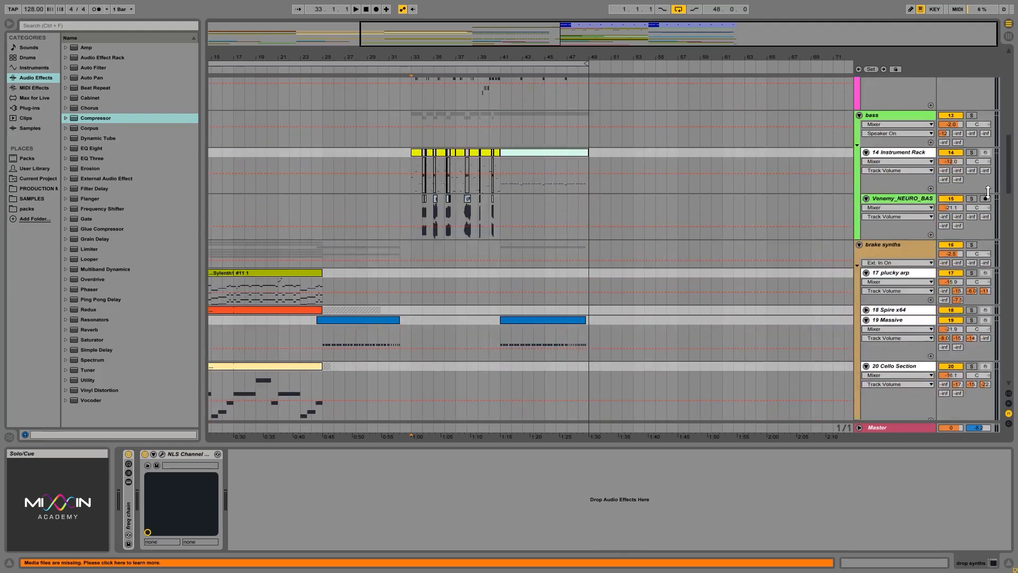
Solo and release the 18 Spire x64 track, and do the same with the 19 Massive track in the brake synths group
scroll(819, 226, down, 5)
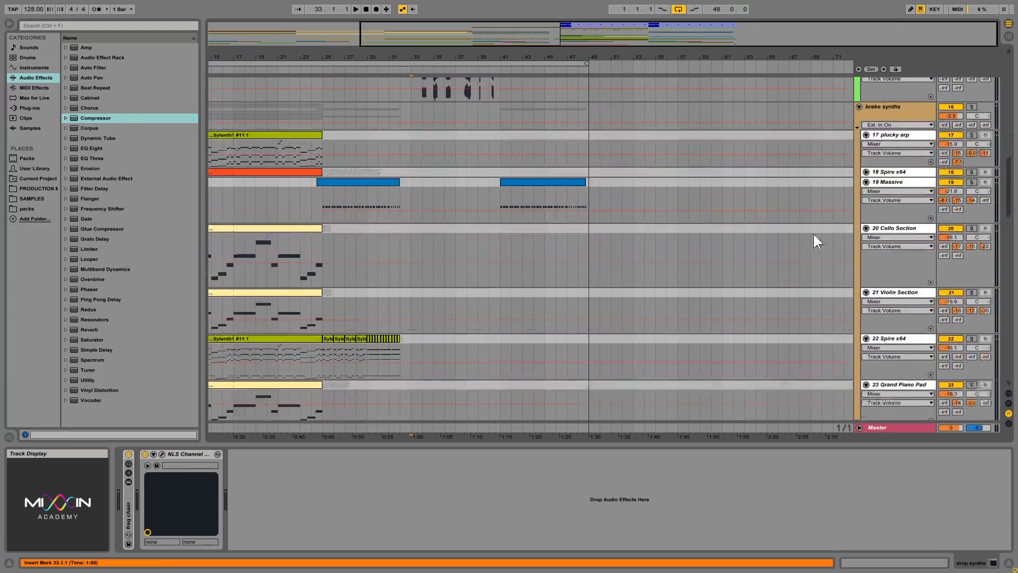
click(971, 172)
click(972, 172)
click(972, 182)
click(973, 181)
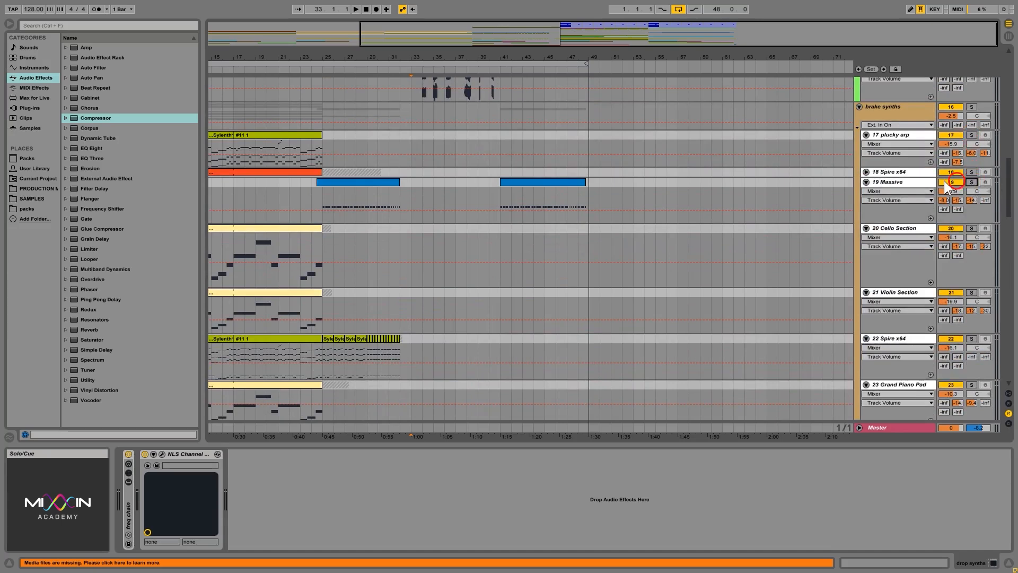
Fold all the track groups at once and select the fx group
scroll(796, 153, up, 2)
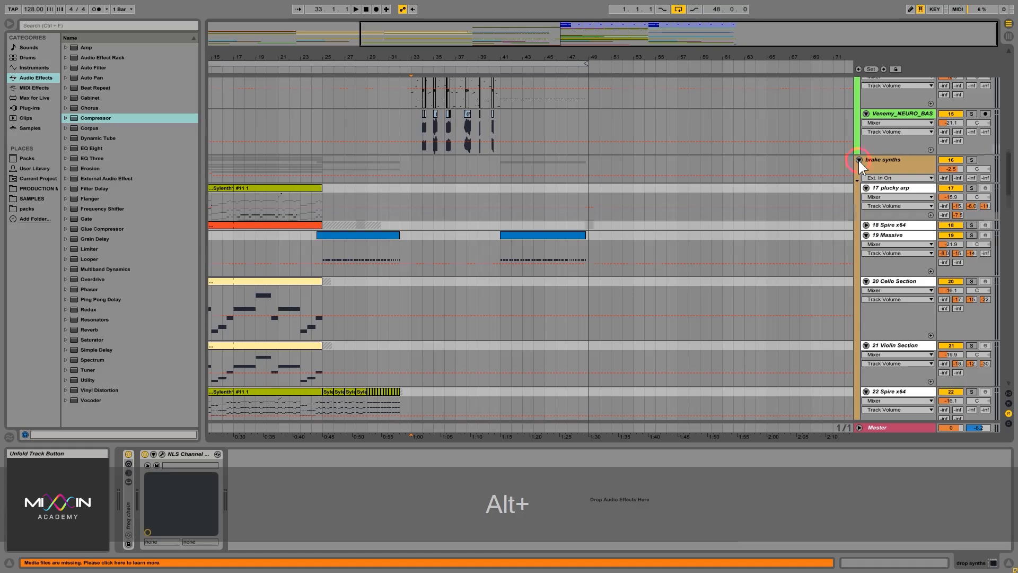
alt+click(858, 160)
click(896, 162)
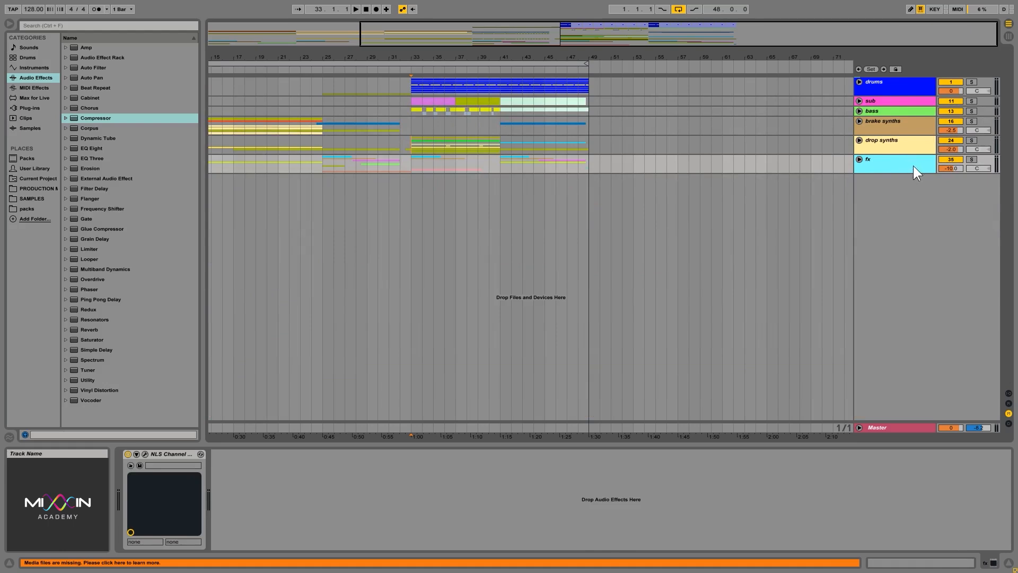
Audition the fx, drop synths and brake synths groups from bar 33, soloing one group at a time
click(971, 159)
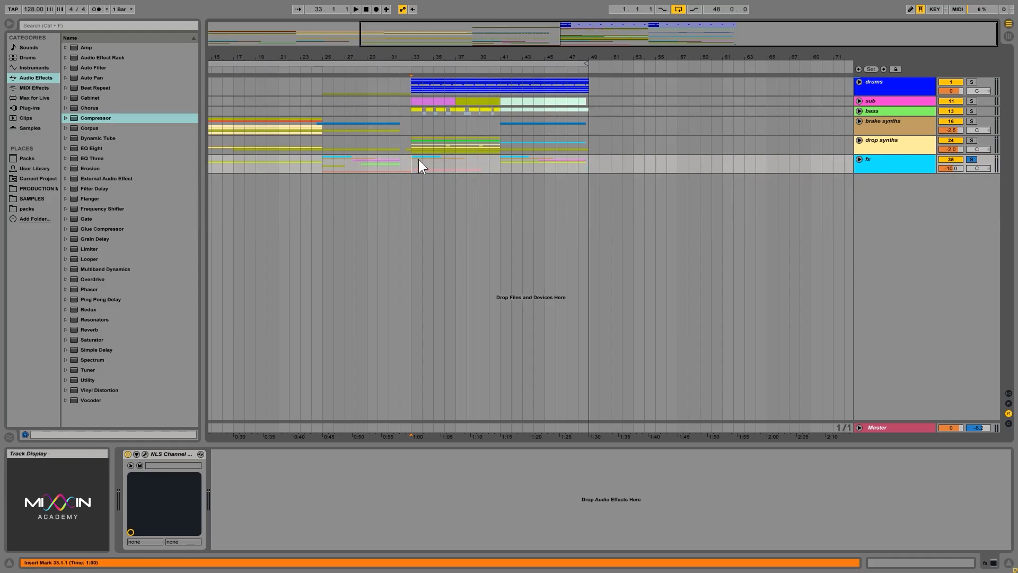
key(space)
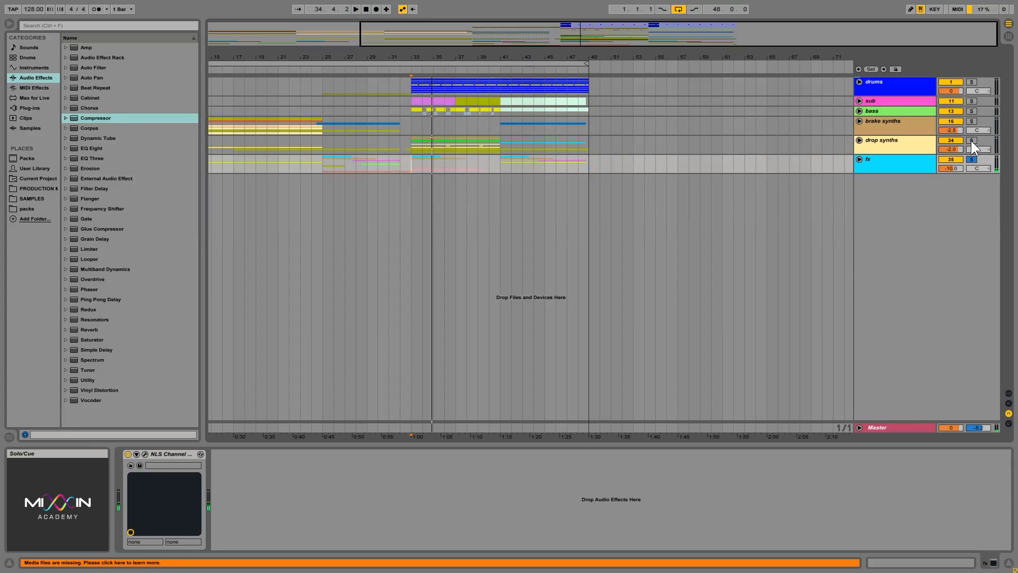
click(972, 141)
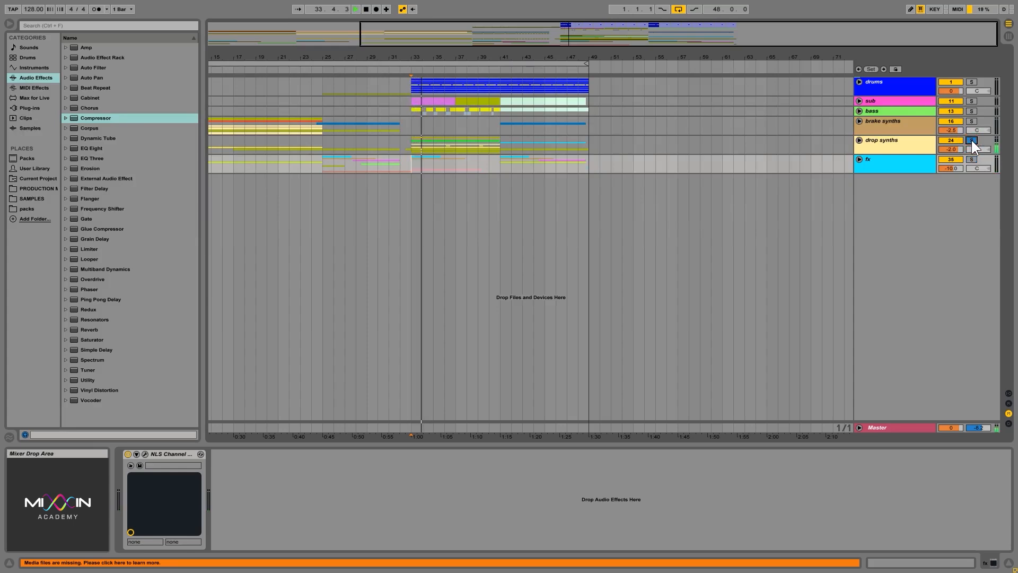
key(space)
click(971, 121)
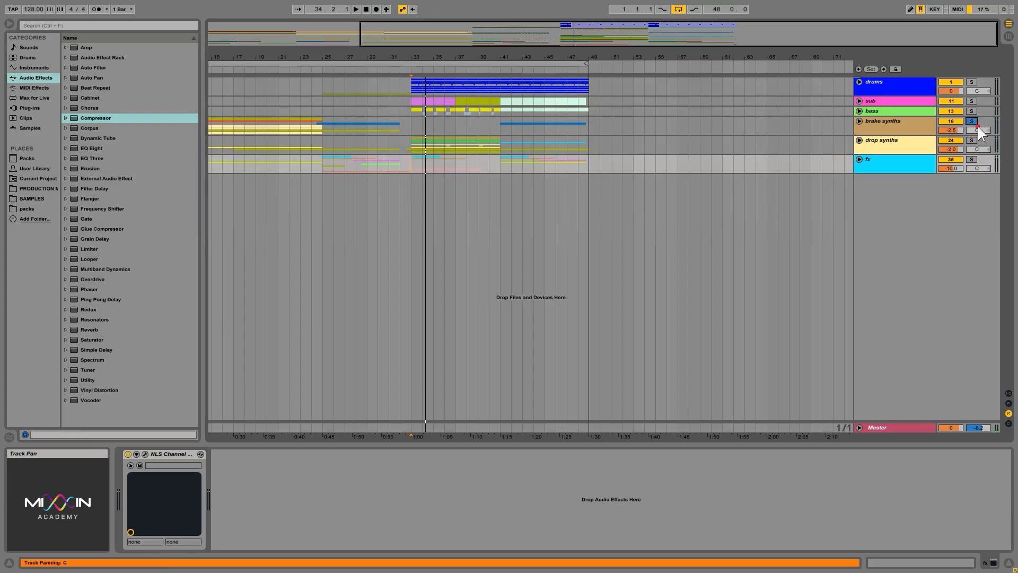
key(space)
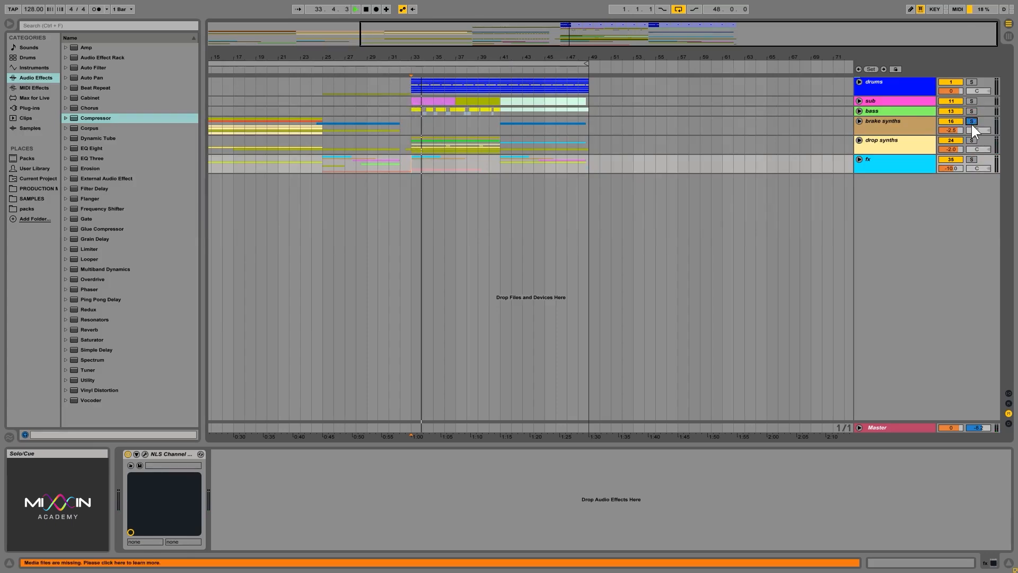
key(space)
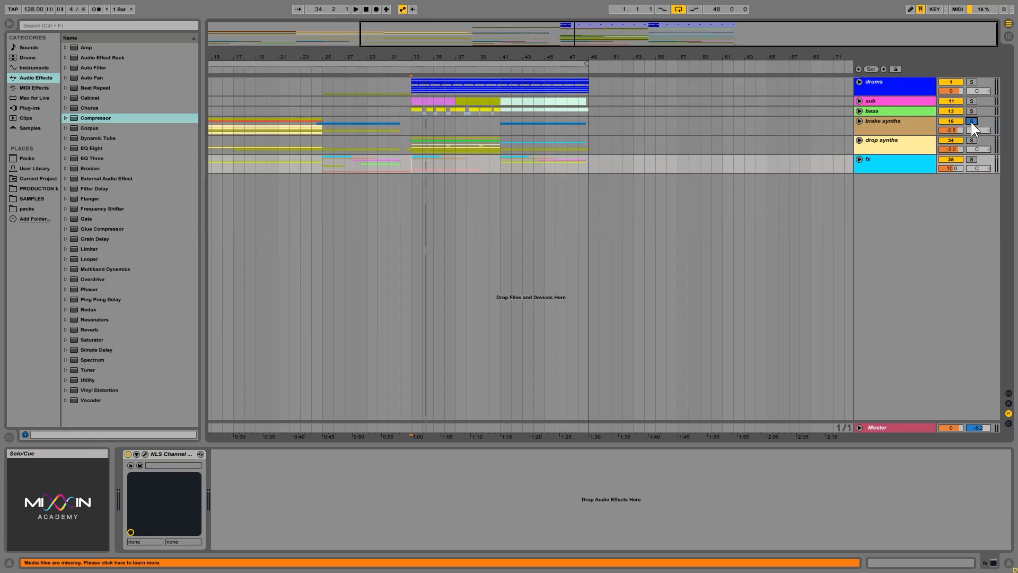
Unfold all the track groups at once and look through the individual tracks of the brake synths and drop synths groups
alt+click(859, 120)
scroll(831, 229, down, 6)
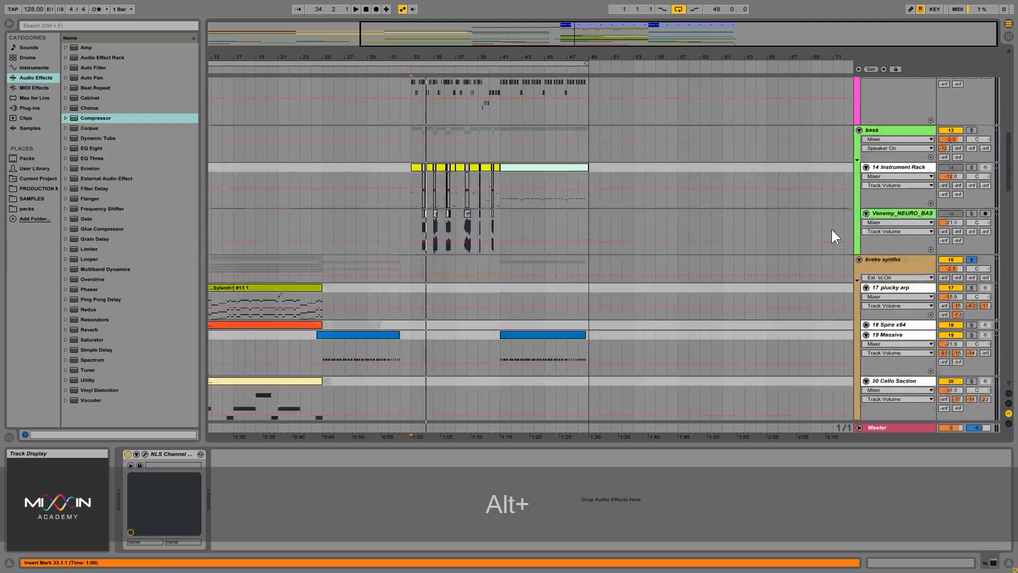
scroll(836, 314, down, 3)
scroll(836, 314, down, 8)
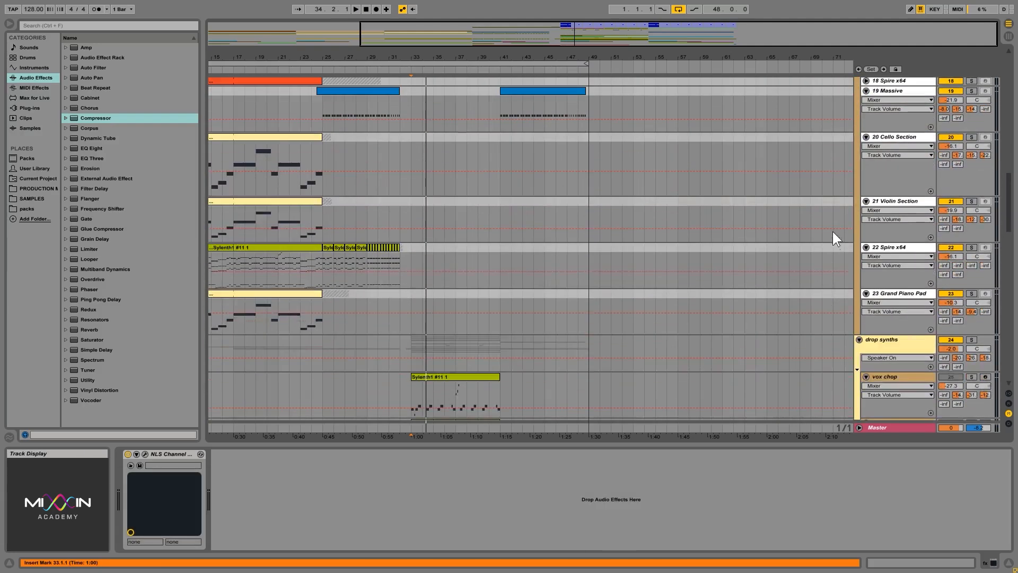
scroll(778, 166, up, 10)
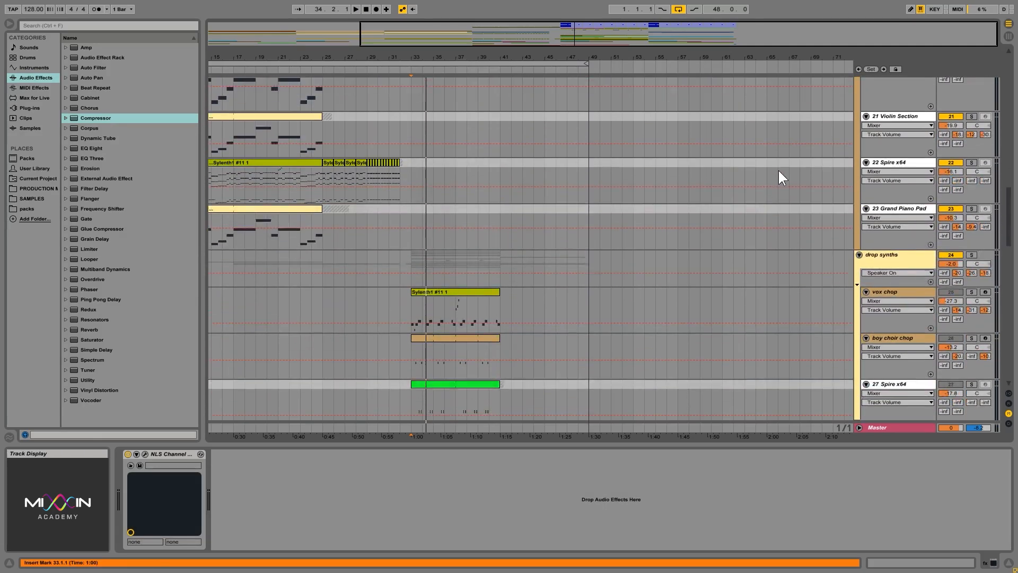
scroll(769, 217, up, 5)
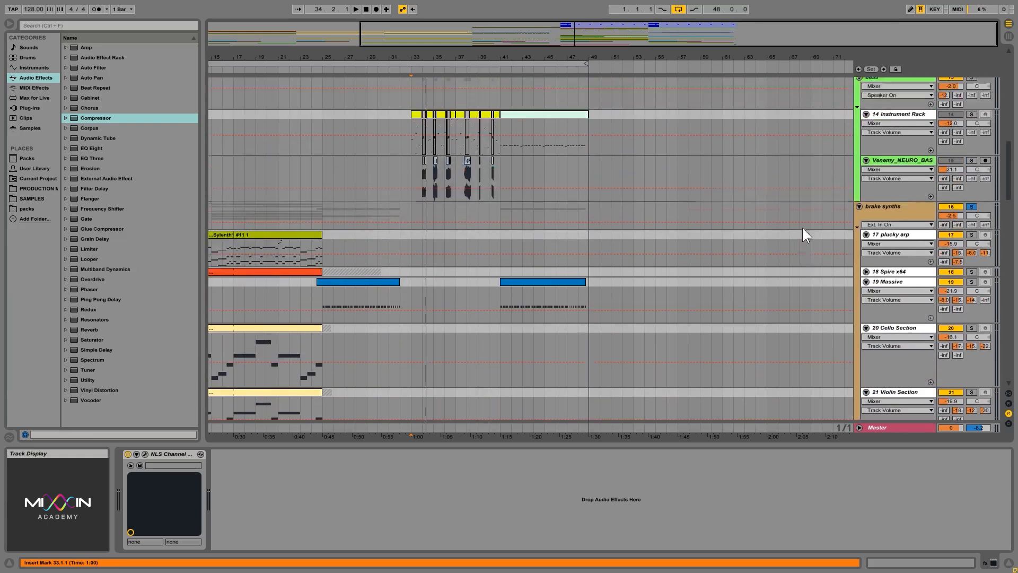
Release the solo on the brake synths group and fold the brake synths and bass groups
click(971, 239)
click(895, 241)
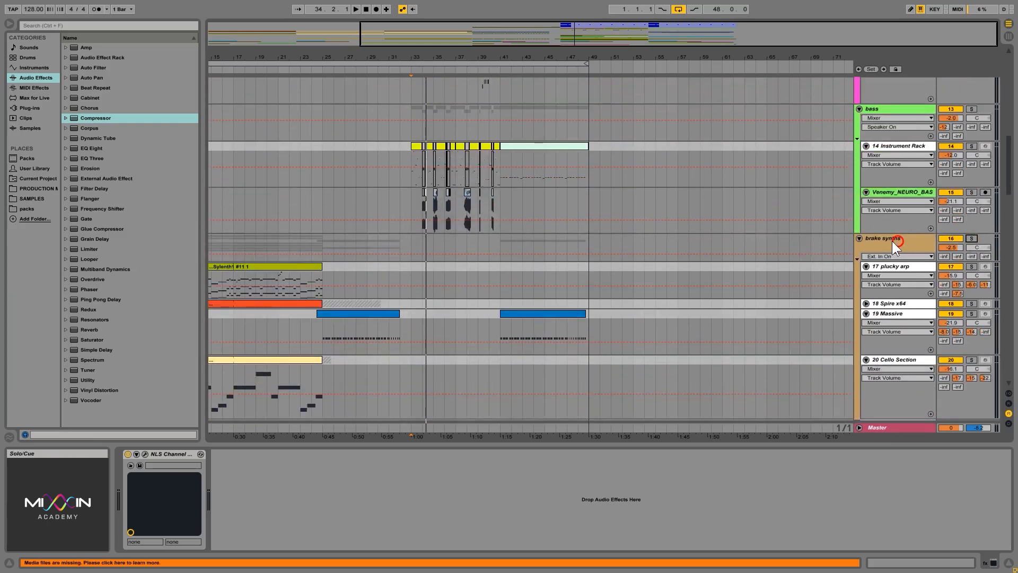
click(860, 238)
click(860, 109)
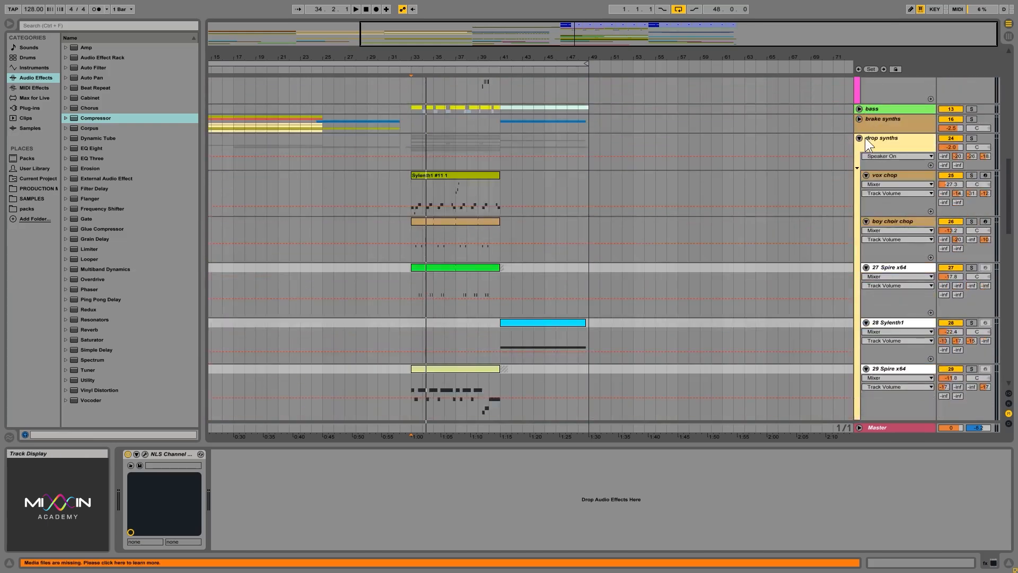